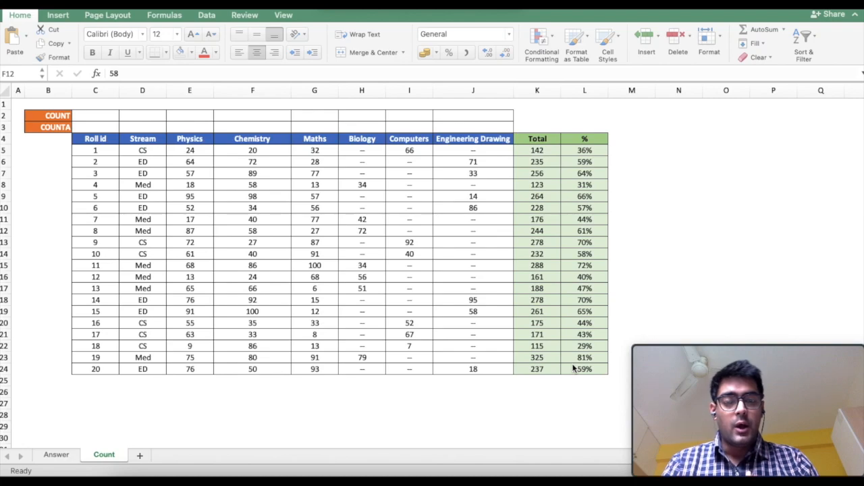
# Preview the Answer sheet, where Stream shows COUNT 0 against COUNTA 20.
pyautogui.click(60, 456)
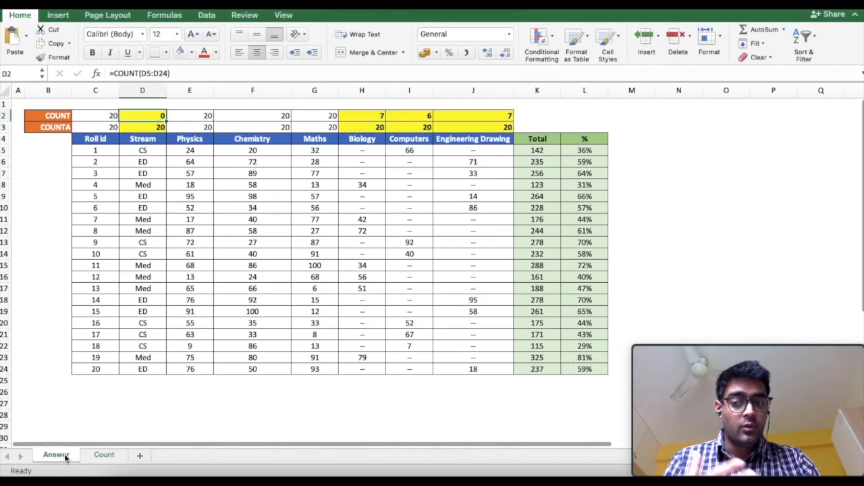
pyautogui.click(64, 456)
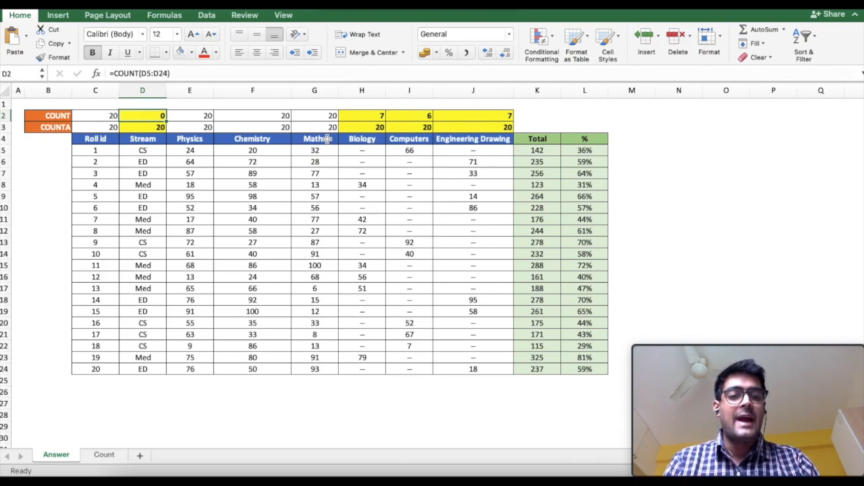
# Go back to the Count sheet and move around the Roll id column under the empty COUNT row.
pyautogui.click(104, 455)
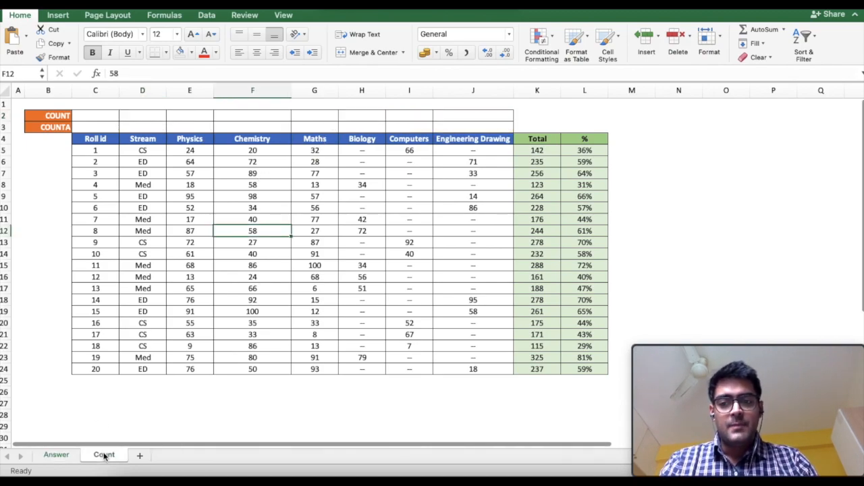
pyautogui.click(106, 184)
pyautogui.press('Up')
pyautogui.press('Up')
pyautogui.press('Up')
pyautogui.press('Up')
pyautogui.press('Up')
pyautogui.press('Up')
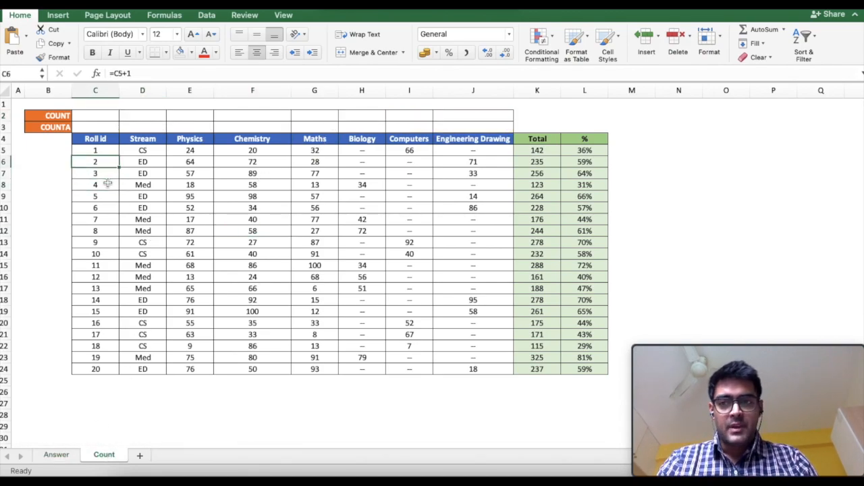
pyautogui.press('Down')
pyautogui.press('Down')
pyautogui.press('Down')
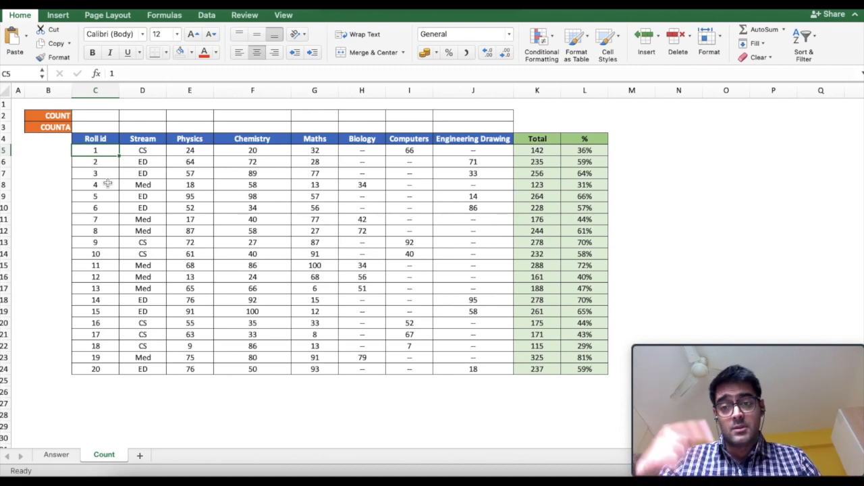
# Enter =COUNT(C5:C24) in C2 for the Roll id column.
pyautogui.click(105, 115)
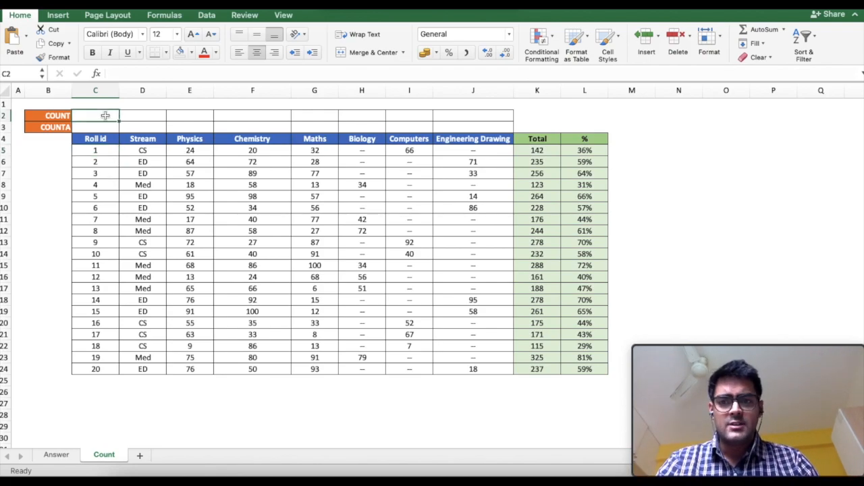
pyautogui.write('=count(')
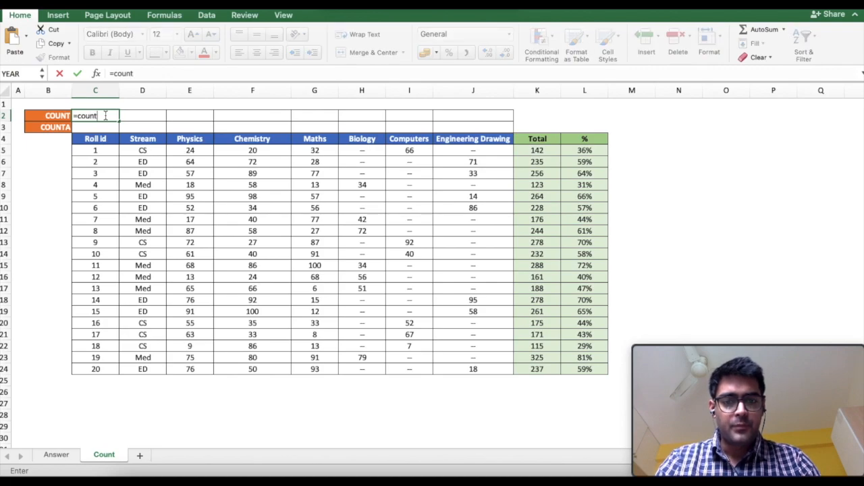
pyautogui.press('Down')
pyautogui.press('Down')
pyautogui.press('Down')
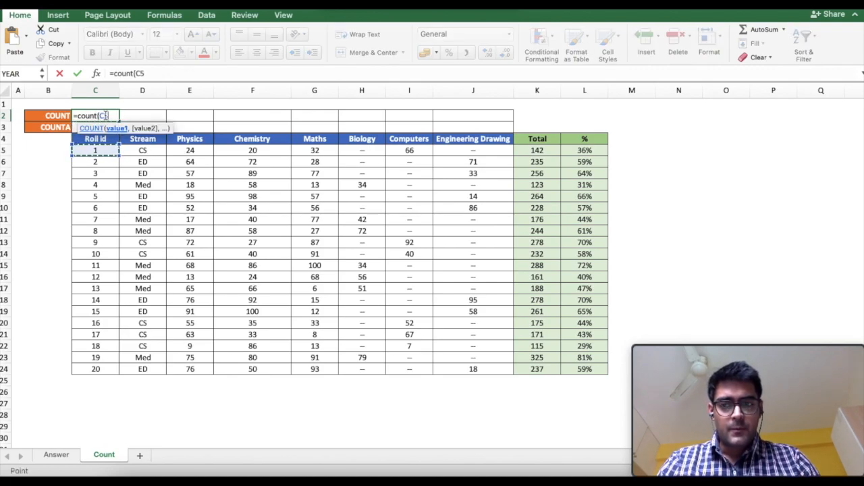
pyautogui.hotkey('ctrl', 'shift', 'Down')
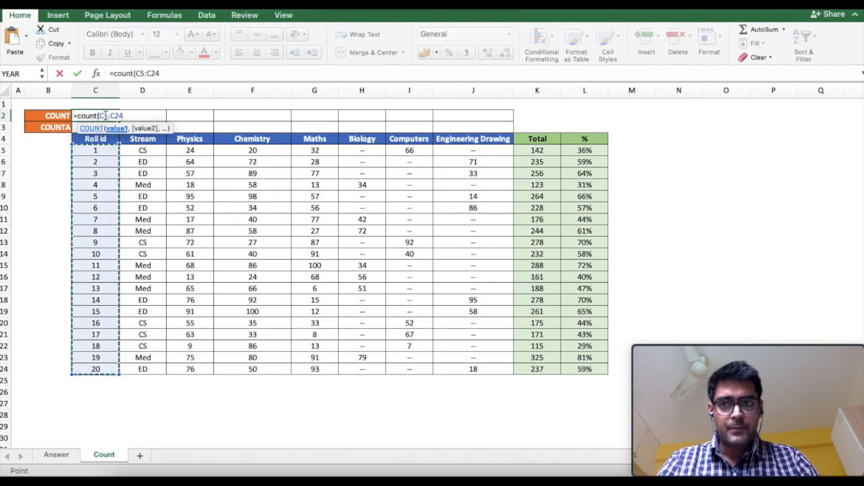
pyautogui.write(')')
pyautogui.press('Return')
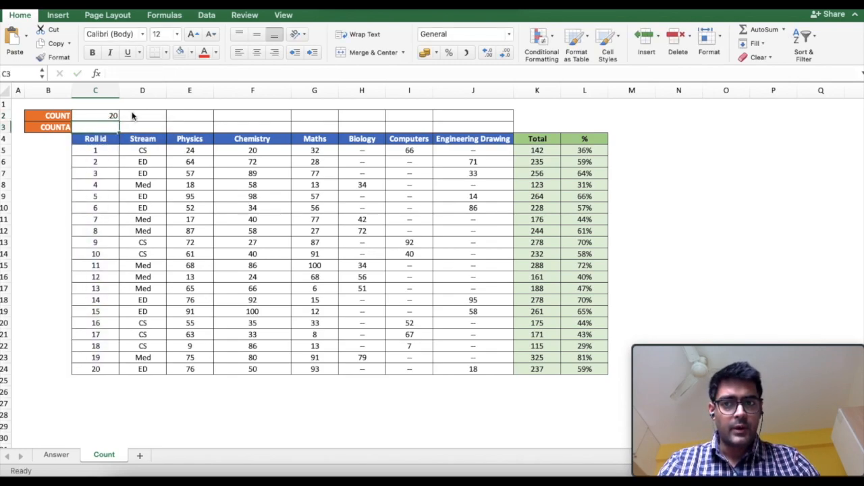
# Enter =COUNTA(C5:C24) in C3, which also returns 20.
pyautogui.write('=counta(')
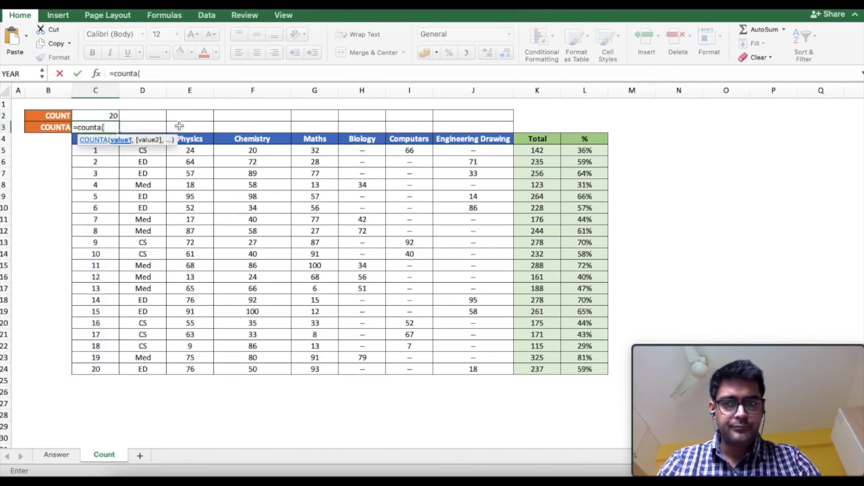
pyautogui.press('Down')
pyautogui.press('Down')
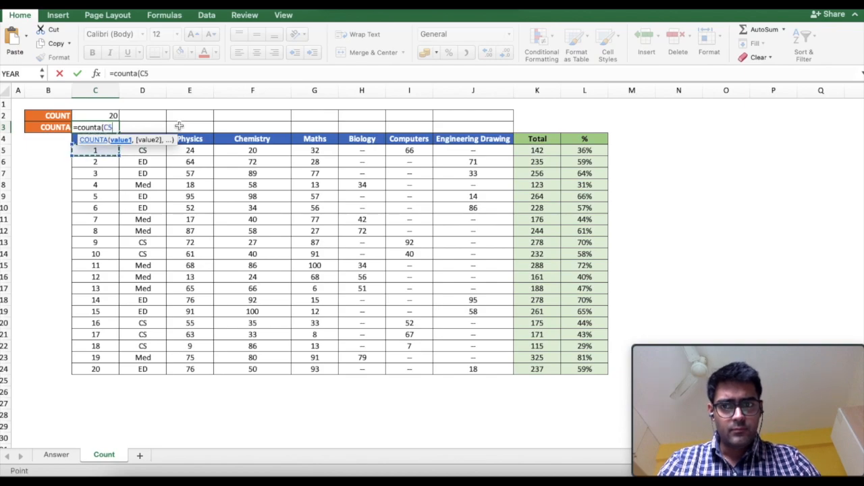
pyautogui.hotkey('ctrl', 'shift', 'Down')
pyautogui.write(')')
pyautogui.press('Return')
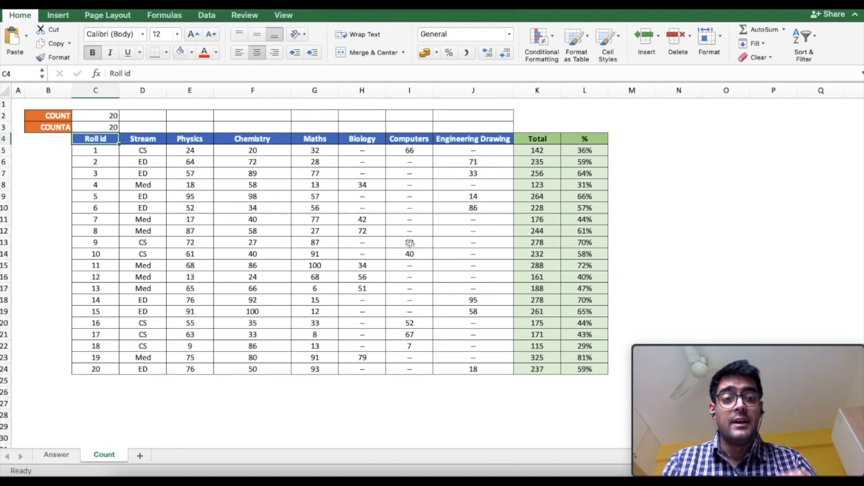
# Copy the C2:C3 count formulas and paste formulas only across the columns through Engineering Drawing.
pyautogui.click(118, 117)
pyautogui.hotkey('shift', 'Down')
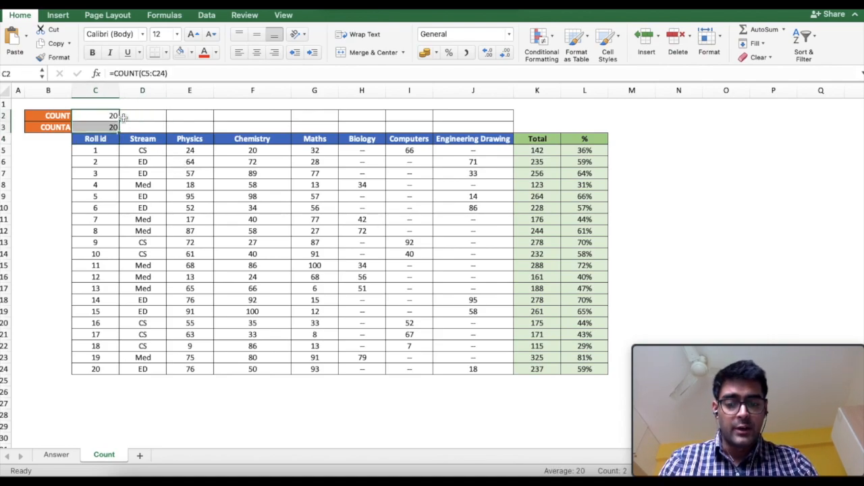
pyautogui.press('super+c')
pyautogui.hotkey('shift', 'Right')
pyautogui.hotkey('shift', 'Right')
pyautogui.hotkey('shift', 'Right')
pyautogui.hotkey('shift', 'Right')
pyautogui.hotkey('shift', 'Right')
pyautogui.hotkey('shift', 'Right')
pyautogui.hotkey('shift', 'Right')
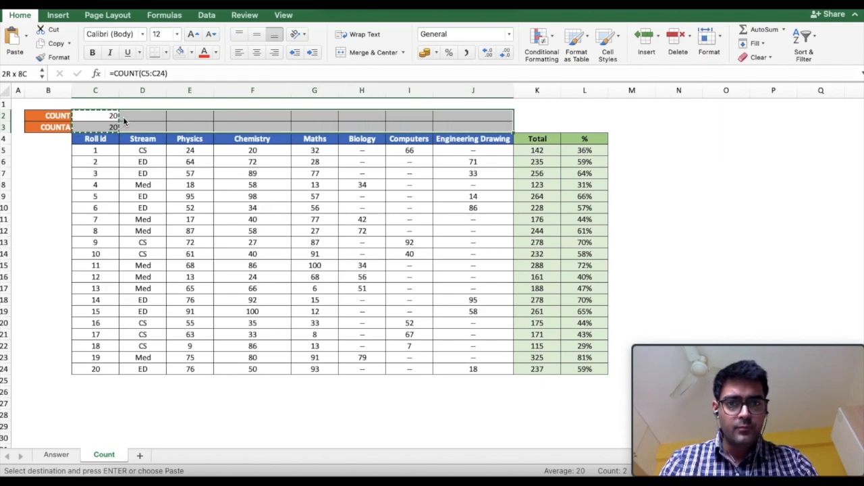
pyautogui.press('ctrl+super+v')
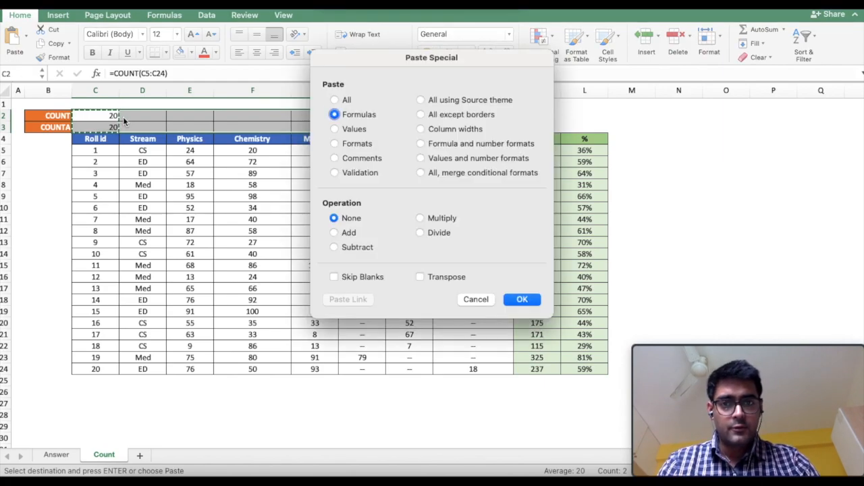
pyautogui.press('Return')
# Review the pasted results and select Stream's COUNT and COUNTA cells, showing 0 versus 20.
pyautogui.press('Down')
pyautogui.press('Up')
pyautogui.press('Right')
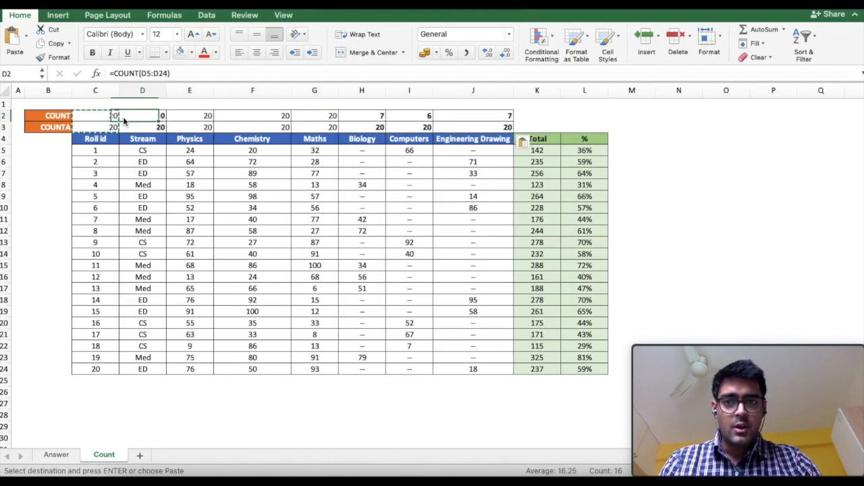
pyautogui.press('Escape')
pyautogui.press('Right')
pyautogui.press('Left')
pyautogui.hotkey('shift', 'Down')
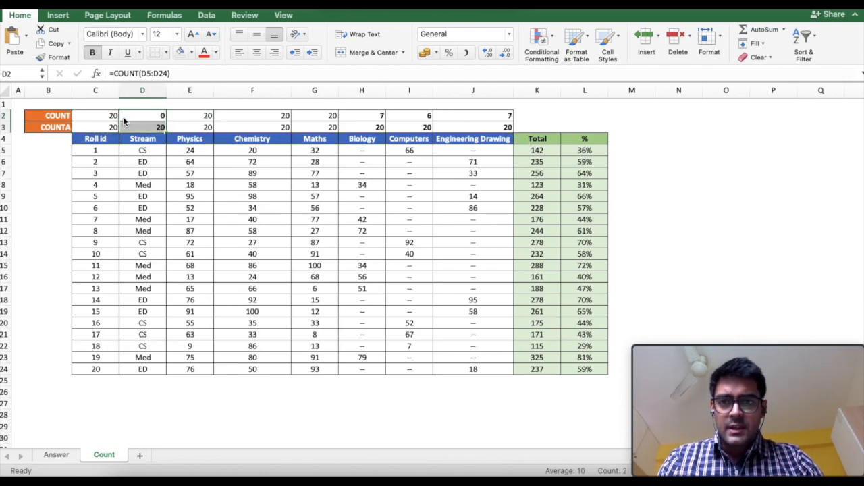
pyautogui.click(192, 53)
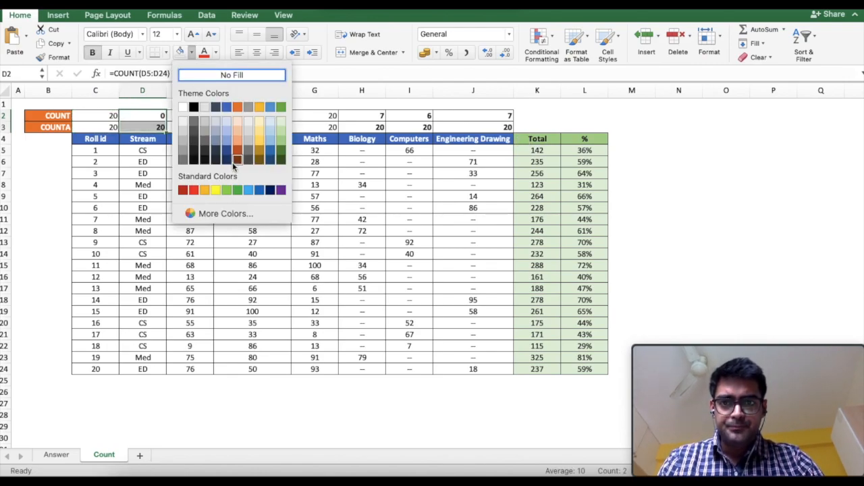
pyautogui.click(259, 110)
pyautogui.click(285, 124)
pyautogui.press('Right')
pyautogui.press('Right')
pyautogui.press('Up')
pyautogui.hotkey('shift', 'Down')
pyautogui.hotkey('shift', 'Right')
pyautogui.hotkey('shift', 'Right')
pyautogui.hotkey('shift', 'Right')
pyautogui.hotkey('shift', 'Left')
pyautogui.click(179, 52)
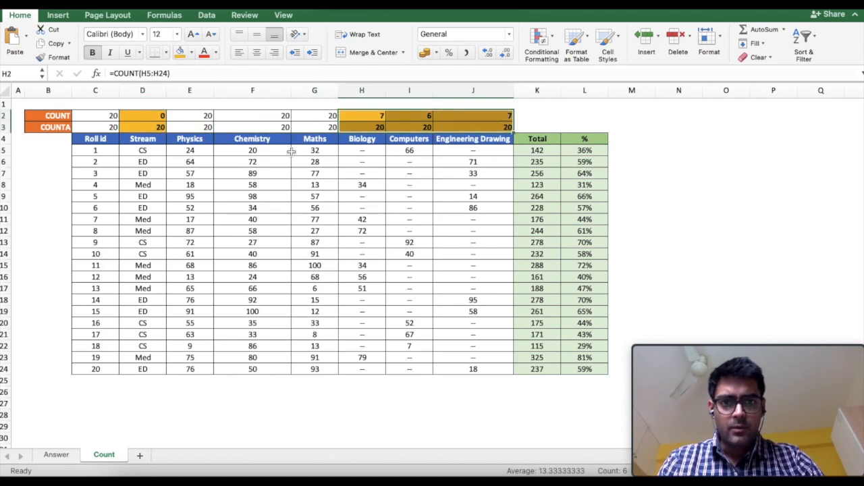
pyautogui.click(398, 164)
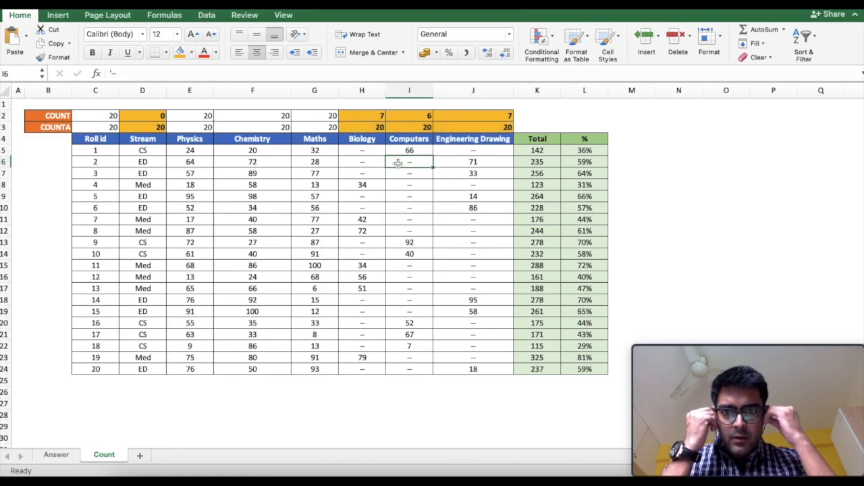
pyautogui.click(197, 153)
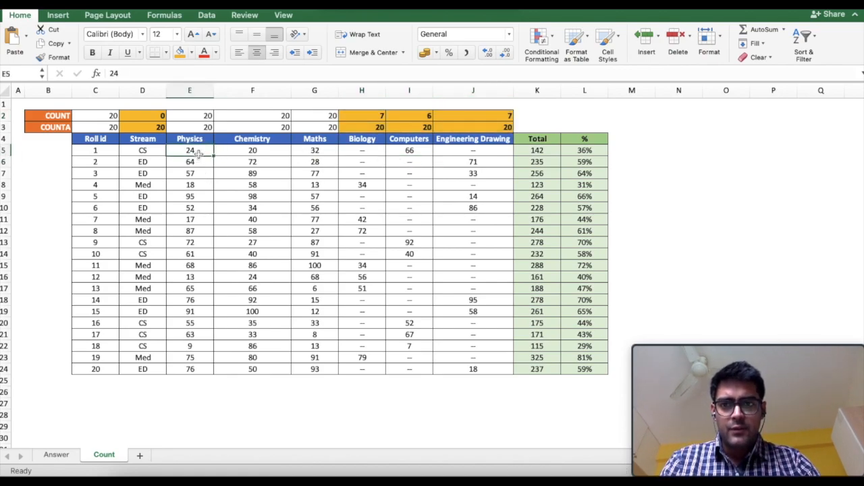
pyautogui.hotkey('ctrl', 'shift', 'Down')
pyautogui.press('Right')
pyautogui.hotkey('ctrl', 'shift', 'Down')
pyautogui.press('Right')
pyautogui.hotkey('ctrl', 'shift', 'Down')
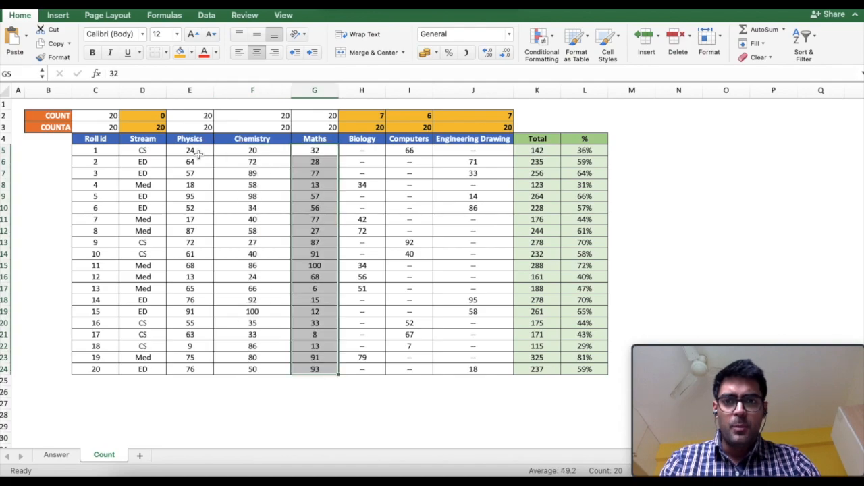
pyautogui.press('Left')
pyautogui.press('Left')
pyautogui.press('Left')
pyautogui.press('Left')
pyautogui.hotkey('ctrl', 'shift', 'Down')
pyautogui.press('Up')
pyautogui.press('Up')
pyautogui.press('Up')
pyautogui.hotkey('shift', 'Down')
pyautogui.press('Right')
pyautogui.press('Right')
pyautogui.press('Right')
pyautogui.press('Left')
pyautogui.hotkey('shift', 'Down')
pyautogui.press('Right')
pyautogui.hotkey('shift', 'Down')
pyautogui.press('Right')
pyautogui.hotkey('shift', 'Down')
pyautogui.press('Right')
pyautogui.press('Down')
pyautogui.press('Down')
pyautogui.press('Down')
pyautogui.press('Up')
pyautogui.press('Up')
pyautogui.press('Down')
pyautogui.press('Down')
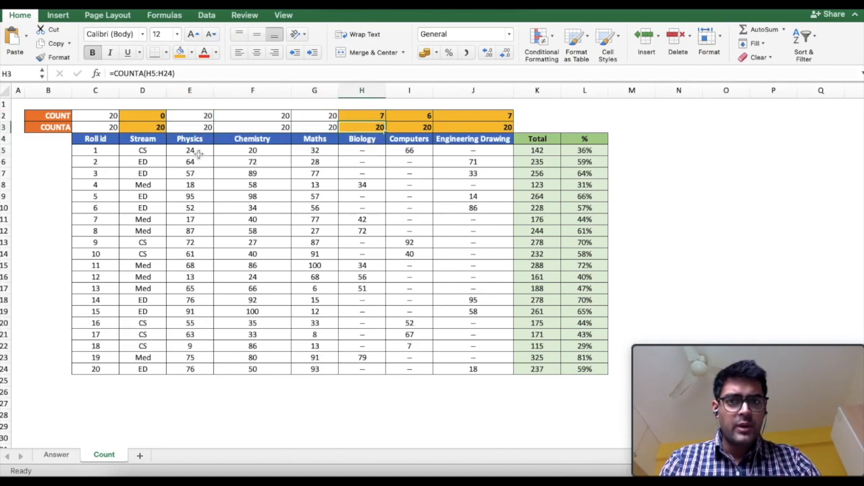
pyautogui.press('super+shift+Down')
pyautogui.press('Up')
pyautogui.press('Up')
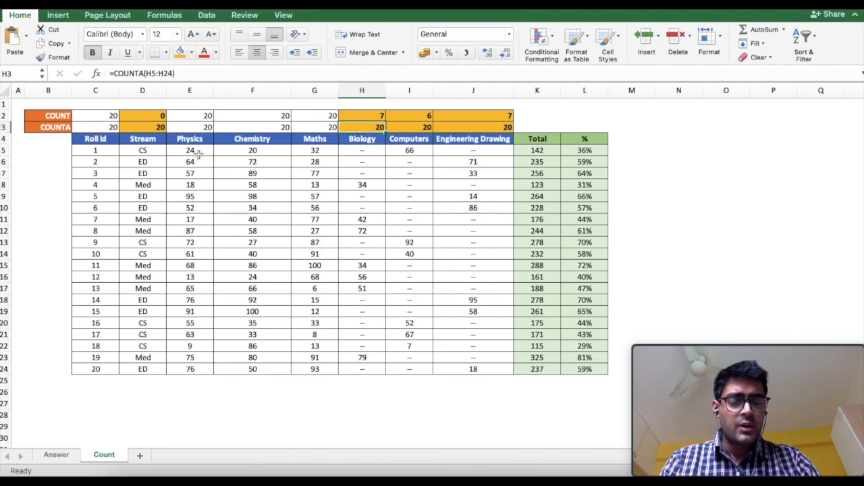
pyautogui.press('Up')
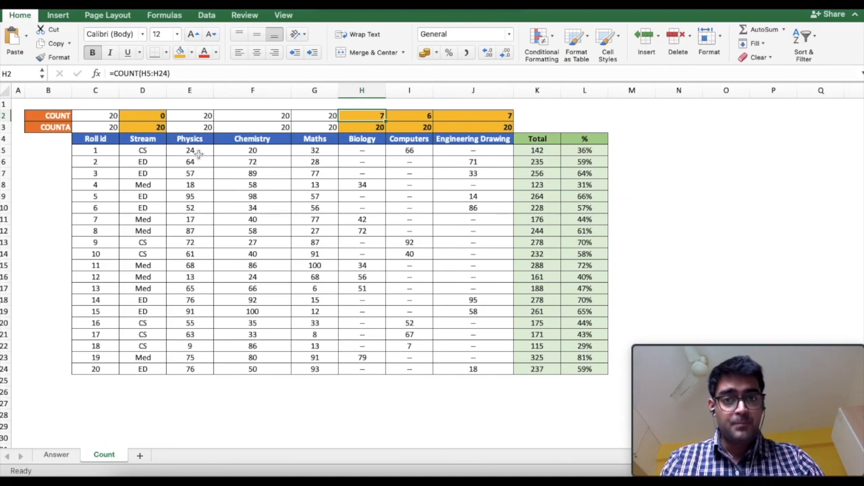
pyautogui.press('Down')
pyautogui.press('Left')
pyautogui.press('Left')
pyautogui.press('Left')
pyautogui.press('Left')
pyautogui.press('Left')
pyautogui.hotkey('shift', 'Right')
pyautogui.hotkey('shift', 'Right')
pyautogui.hotkey('shift', 'Right')
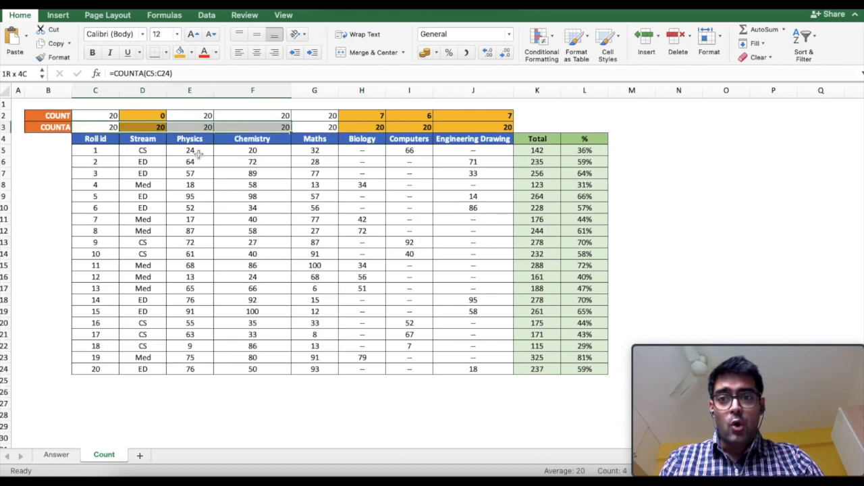
pyautogui.hotkey('shift', 'Right')
pyautogui.hotkey('shift', 'Right')
pyautogui.hotkey('shift', 'Right')
pyautogui.hotkey('shift', 'Right')
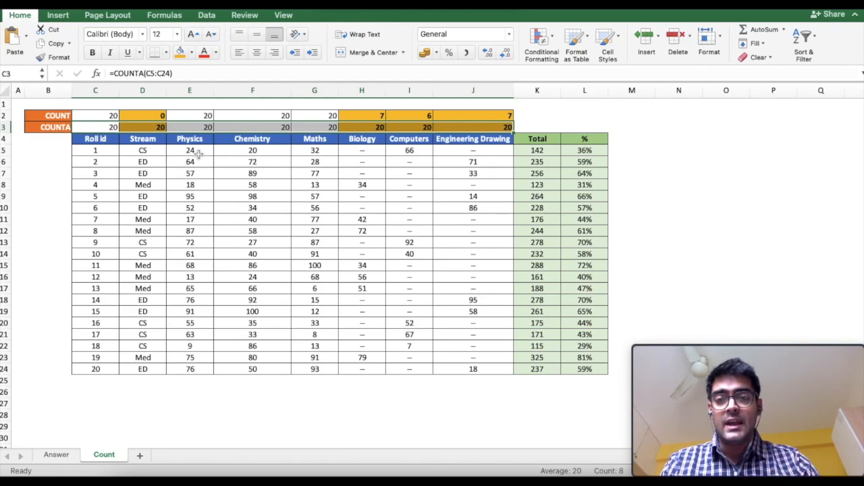
pyautogui.press('Right')
pyautogui.press('Right')
pyautogui.press('Right')
pyautogui.press('Right')
pyautogui.press('Right')
pyautogui.press('Right')
pyautogui.press('Right')
pyautogui.press('Right')
pyautogui.press('Left')
pyautogui.press('Down')
pyautogui.press('Down')
pyautogui.press('Down')
pyautogui.press('Down')
pyautogui.press('Down')
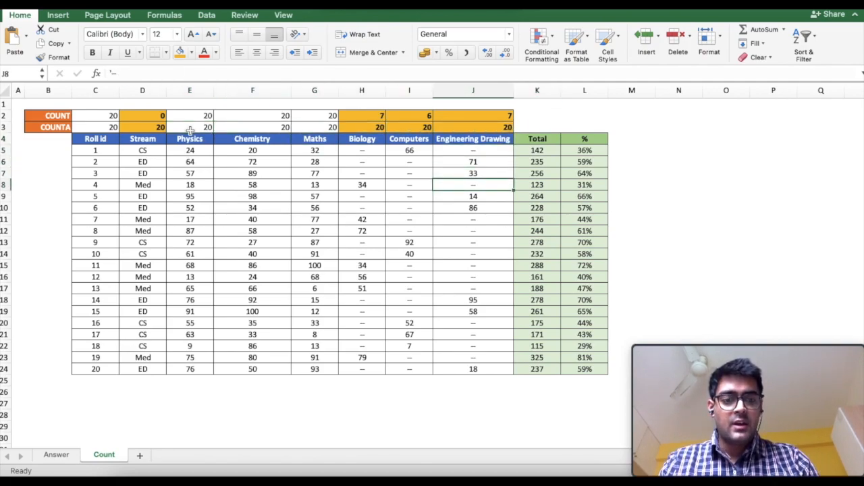
# Clear the dash from roll 4's Engineering Drawing cell and confirm that column's COUNTA now reads 19.
pyautogui.press('BackSpace')
pyautogui.press('Return')
pyautogui.press('Up')
pyautogui.press('Up')
pyautogui.press('Up')
pyautogui.press('Up')
pyautogui.press('Up')
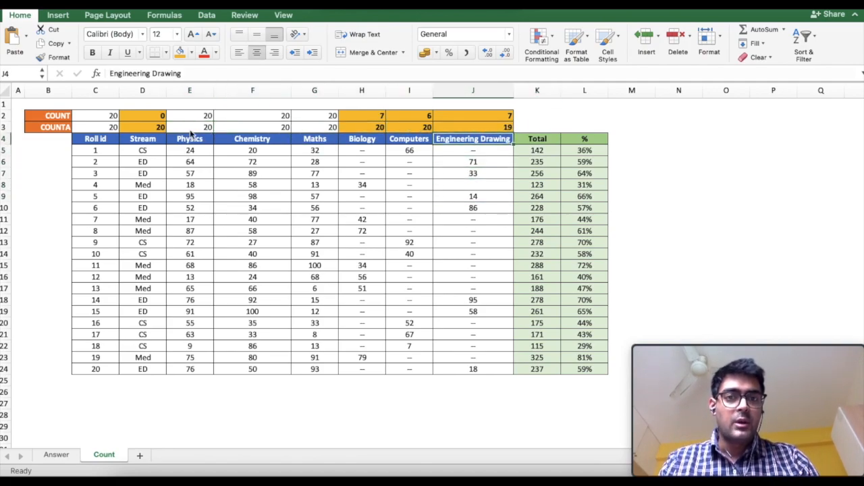
pyautogui.press('Up')
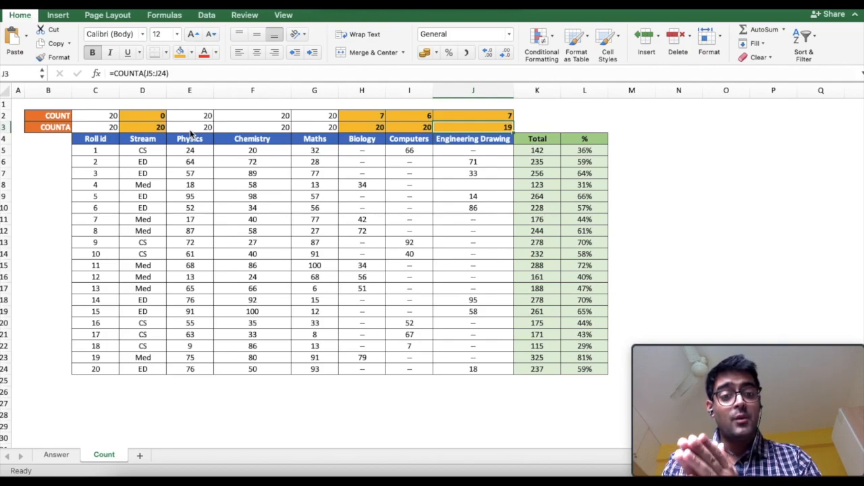
# Inspect roll 1's total =SUM(E5:J5) and start editing its percentage formula =K5/(100*COUNT(E5:J5)).
pyautogui.click(552, 143)
pyautogui.click(552, 148)
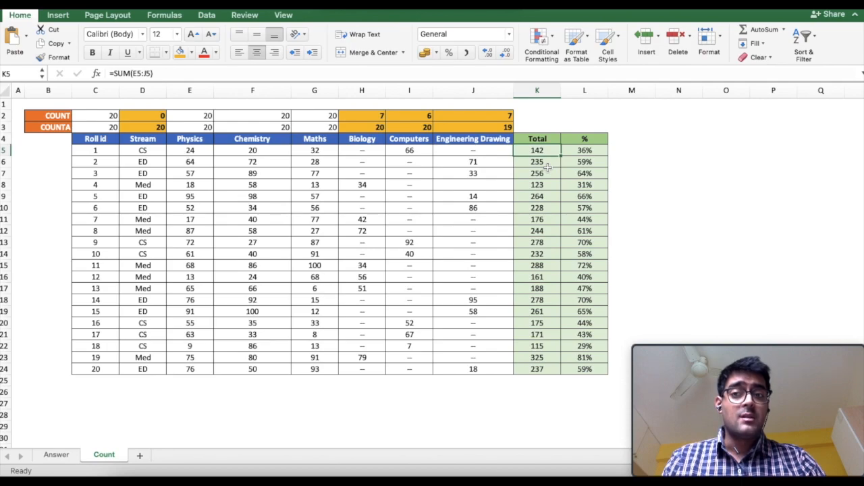
pyautogui.click(187, 150)
pyautogui.press('Right')
pyautogui.press('Right')
pyautogui.press('Right')
pyautogui.press('Right')
pyautogui.press('Right')
pyautogui.press('Right')
pyautogui.press('Right')
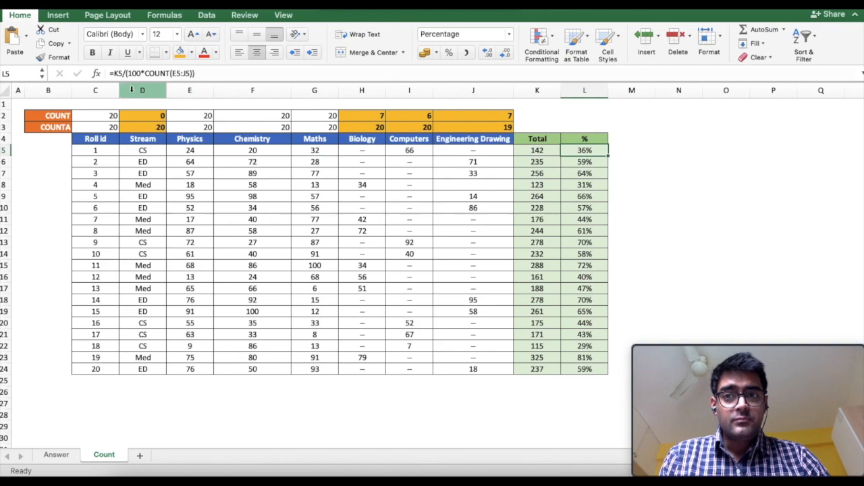
pyautogui.click(122, 75)
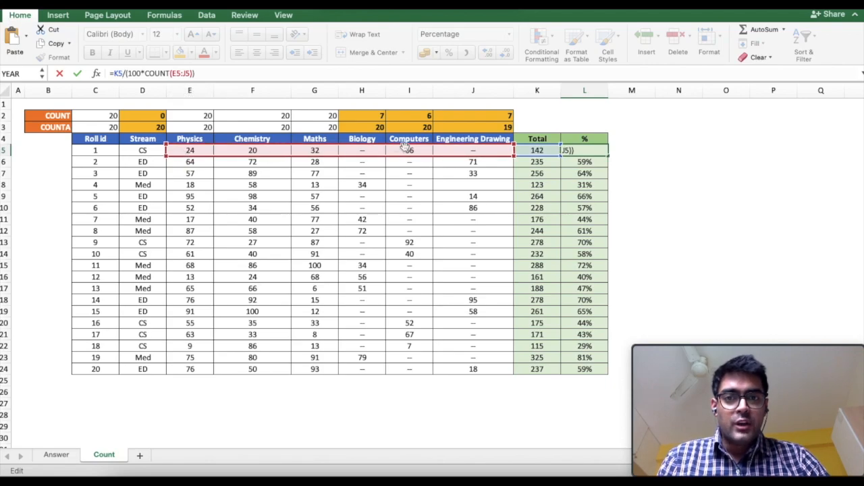
# Try replacing the COUNT term in roll 1's percentage formula with 4, then cancel the edit.
pyautogui.click(192, 74)
pyautogui.hotkey('shift', 'Left')
pyautogui.hotkey('shift', 'Left')
pyautogui.hotkey('shift', 'Left')
pyautogui.hotkey('shift', 'Left')
pyautogui.hotkey('shift', 'Left')
pyautogui.hotkey('shift', 'Left')
pyautogui.hotkey('shift', 'Left')
pyautogui.hotkey('shift', 'Left')
pyautogui.hotkey('shift', 'Left')
pyautogui.hotkey('shift', 'Left')
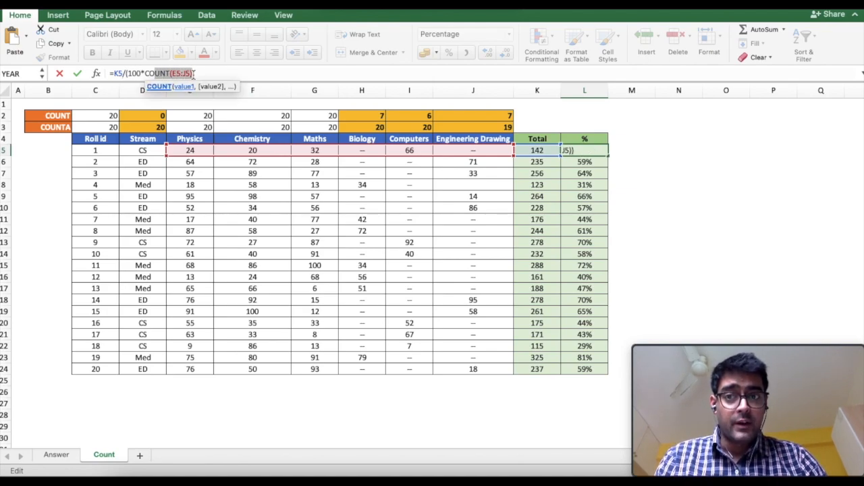
pyautogui.hotkey('shift', 'Left')
pyautogui.hotkey('shift', 'Left')
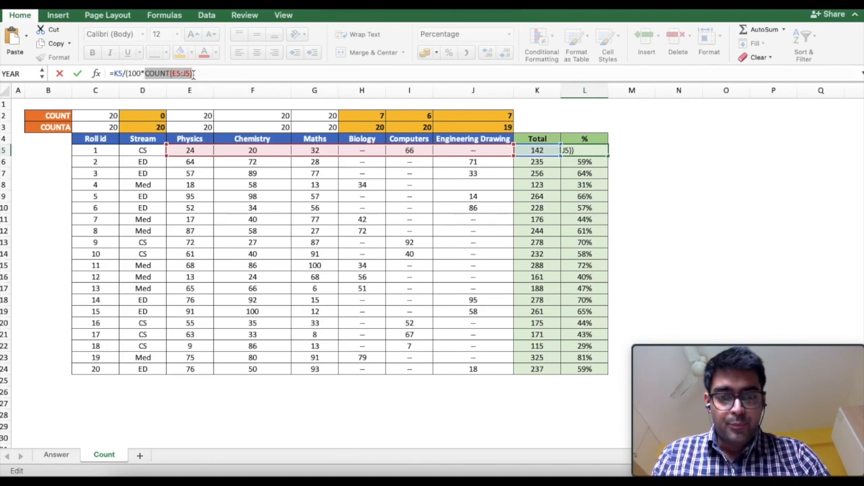
pyautogui.write('4')
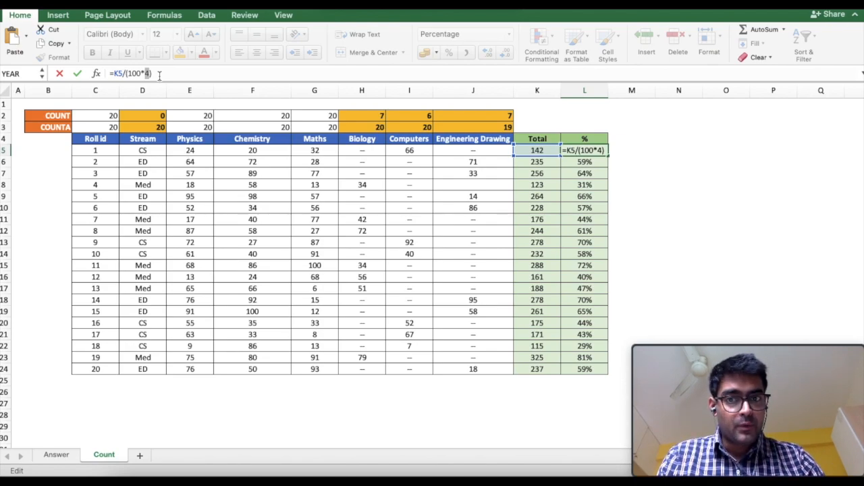
pyautogui.press('Escape')
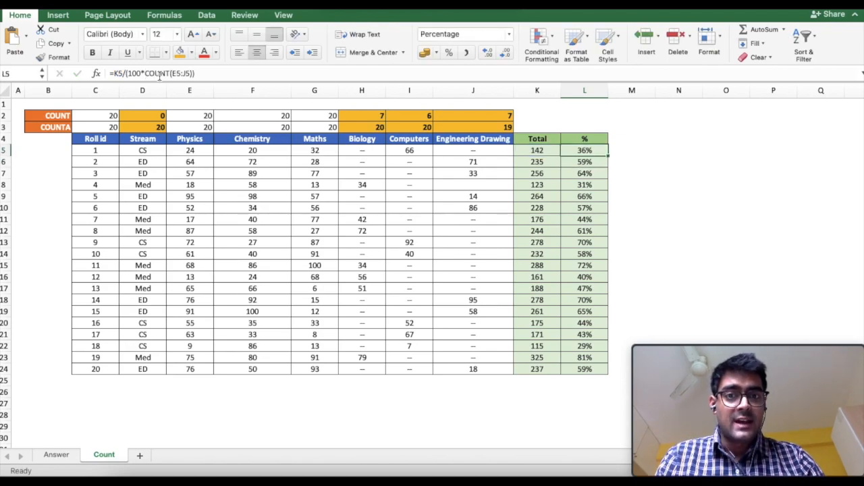
# Enter 80 as roll 1's Engineering Drawing mark and check the new 44% percentage.
pyautogui.press('Left')
pyautogui.press('Left')
pyautogui.write('80')
pyautogui.press('Return')
pyautogui.press('Right')
pyautogui.press('Up')
pyautogui.press('Right')
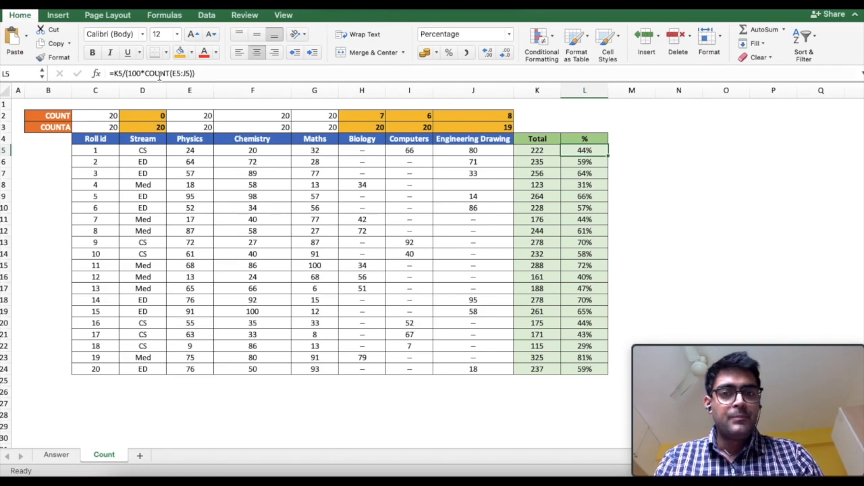
# Enter 100 as roll 1's Biology mark, then check the total's SUM formula, now 322.
pyautogui.press('Left')
pyautogui.press('Left')
pyautogui.press('Left')
pyautogui.press('Left')
pyautogui.write('100')
pyautogui.press('Return')
pyautogui.press('Up')
pyautogui.press('Right')
pyautogui.press('Right')
pyautogui.press('Right')
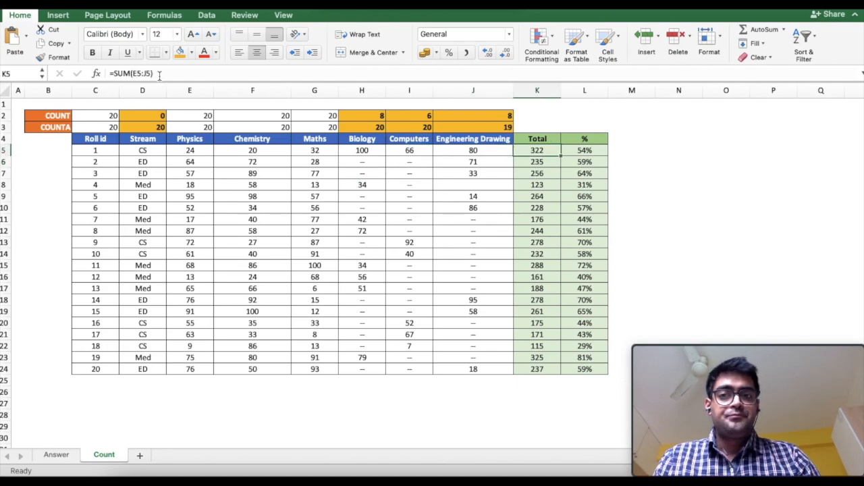